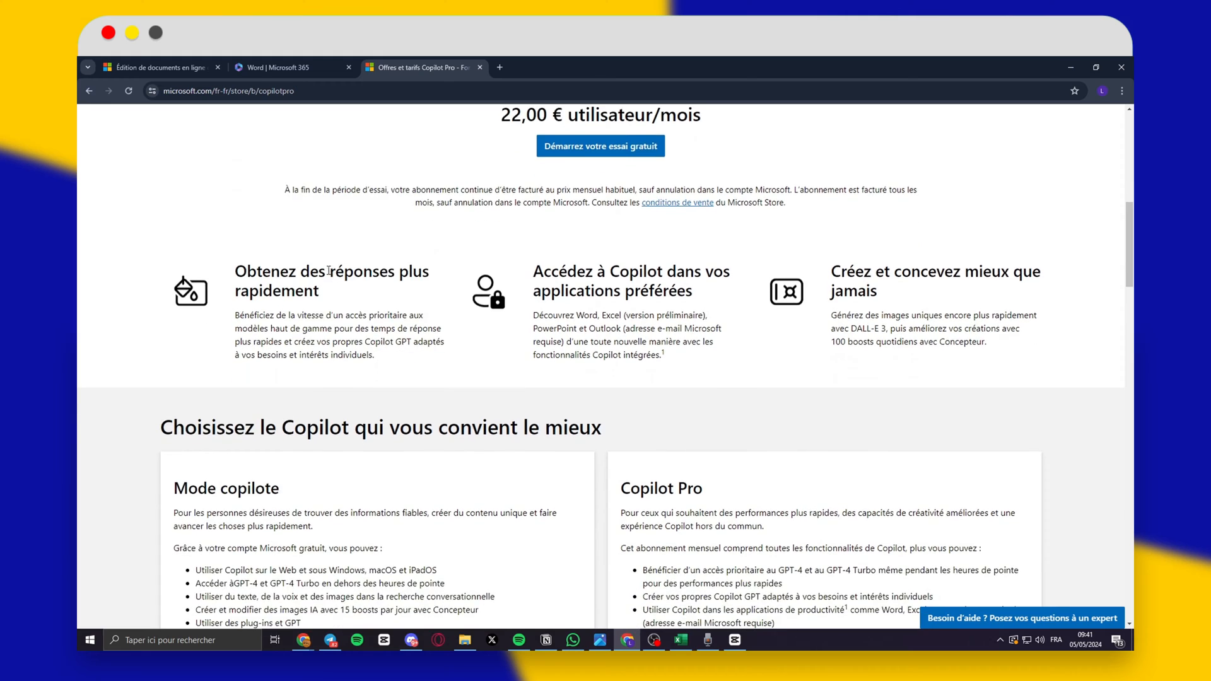
{"action": "scroll", "coordinate": [324, 265], "scroll_direction": "up", "scroll_amount": 4}
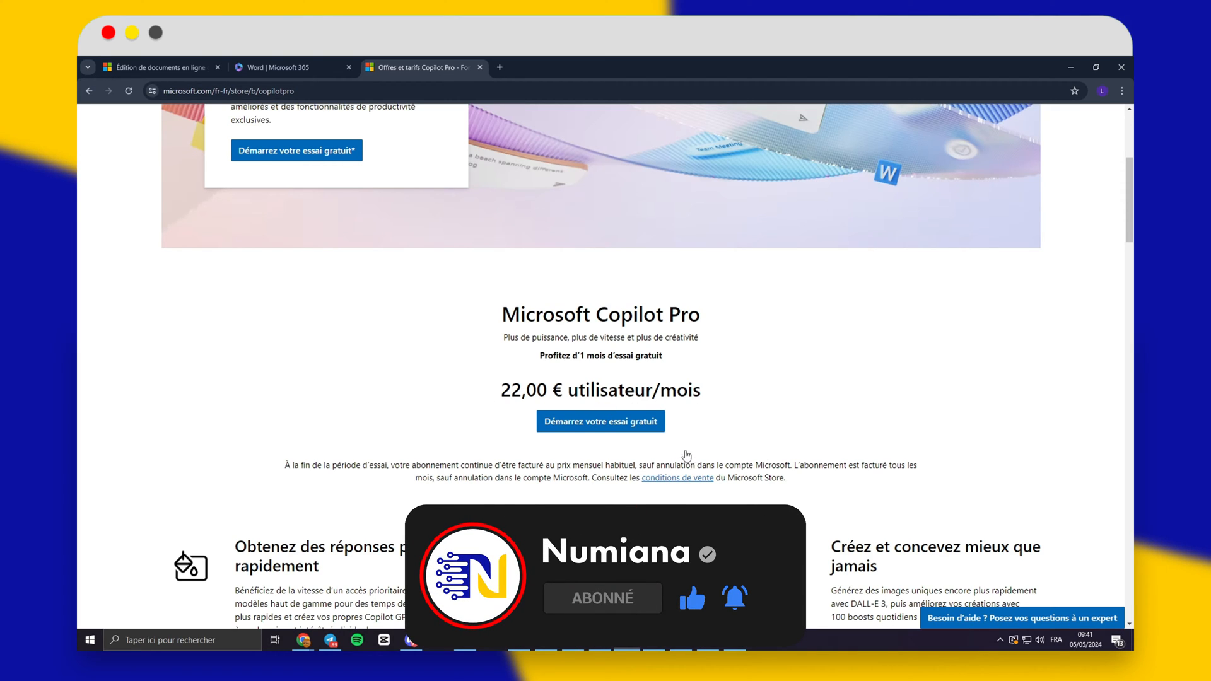
{"action": "scroll", "coordinate": [687, 455], "scroll_direction": "down", "scroll_amount": 7}
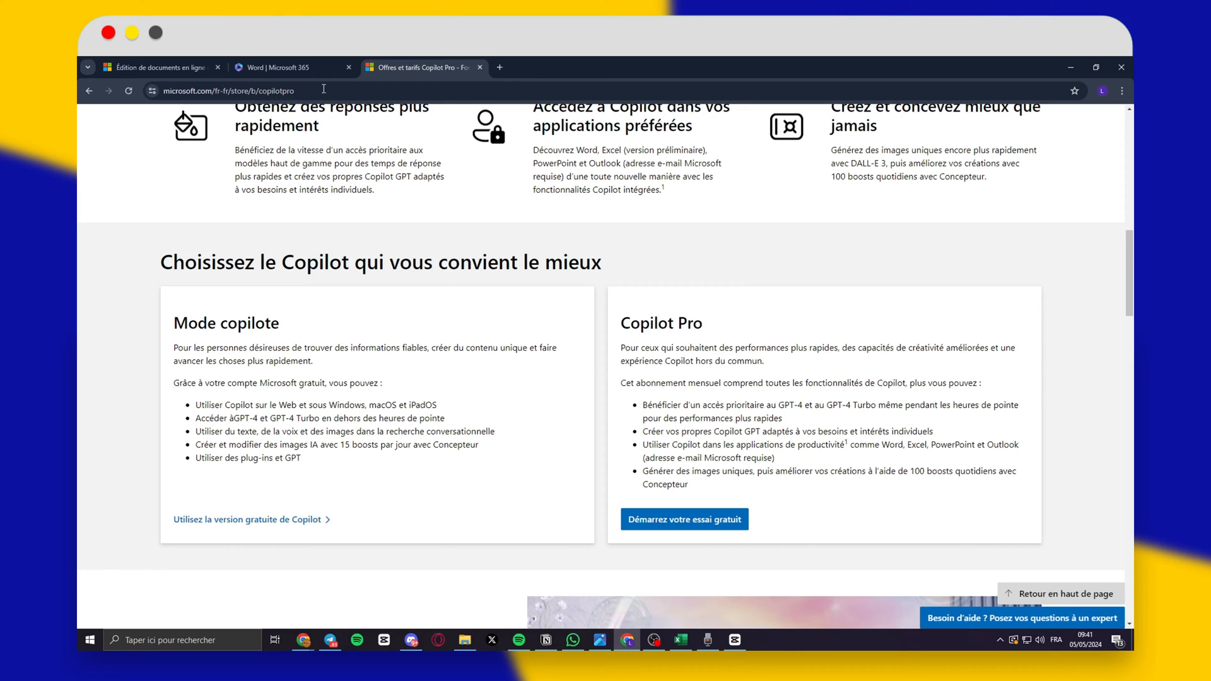
- Open Document 40 from the recent Word files and display the Copilot chat in it
{"action": "left_click", "coordinate": [322, 67]}
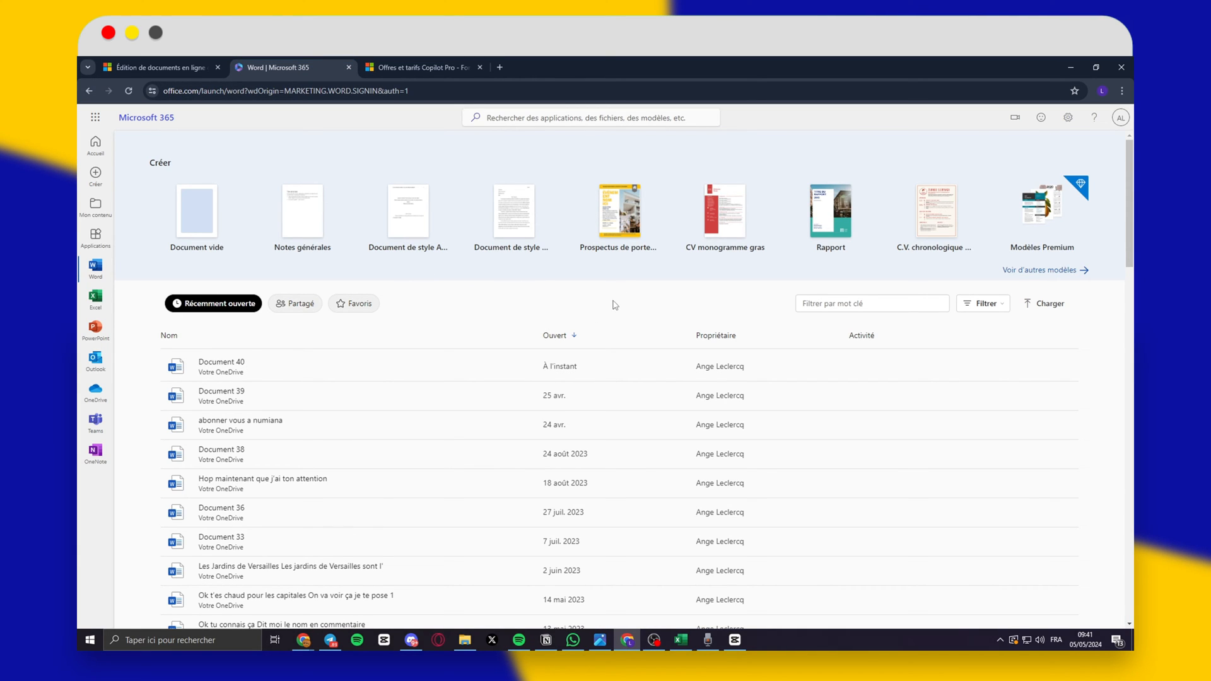
{"action": "left_click", "coordinate": [319, 360]}
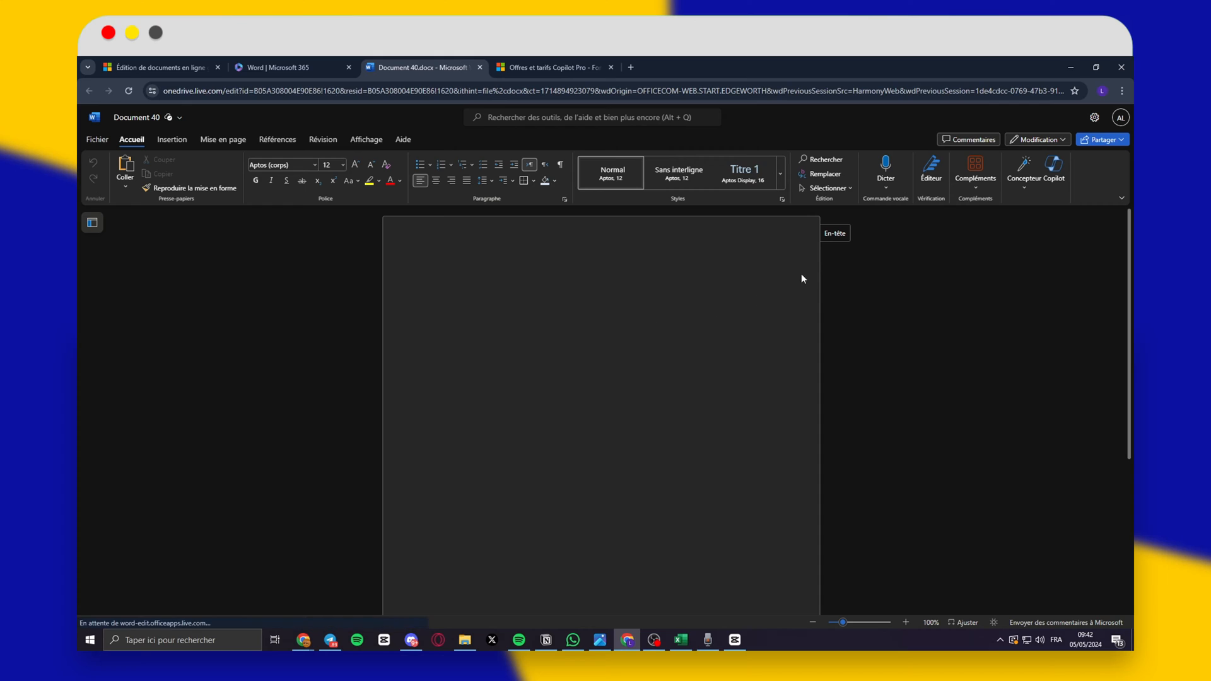
{"action": "left_click", "coordinate": [1053, 179]}
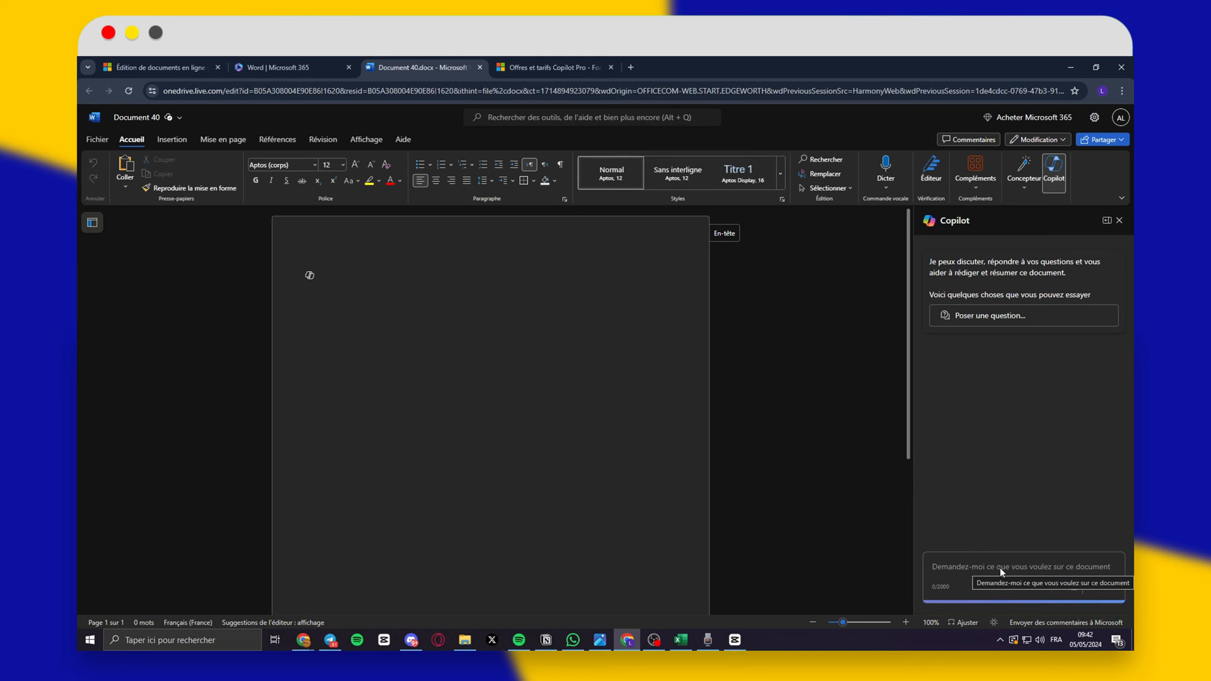
- Ask Copilot "Rédige moi une mise en forme pour une biographie"
{"action": "type", "text": "Rédug"}
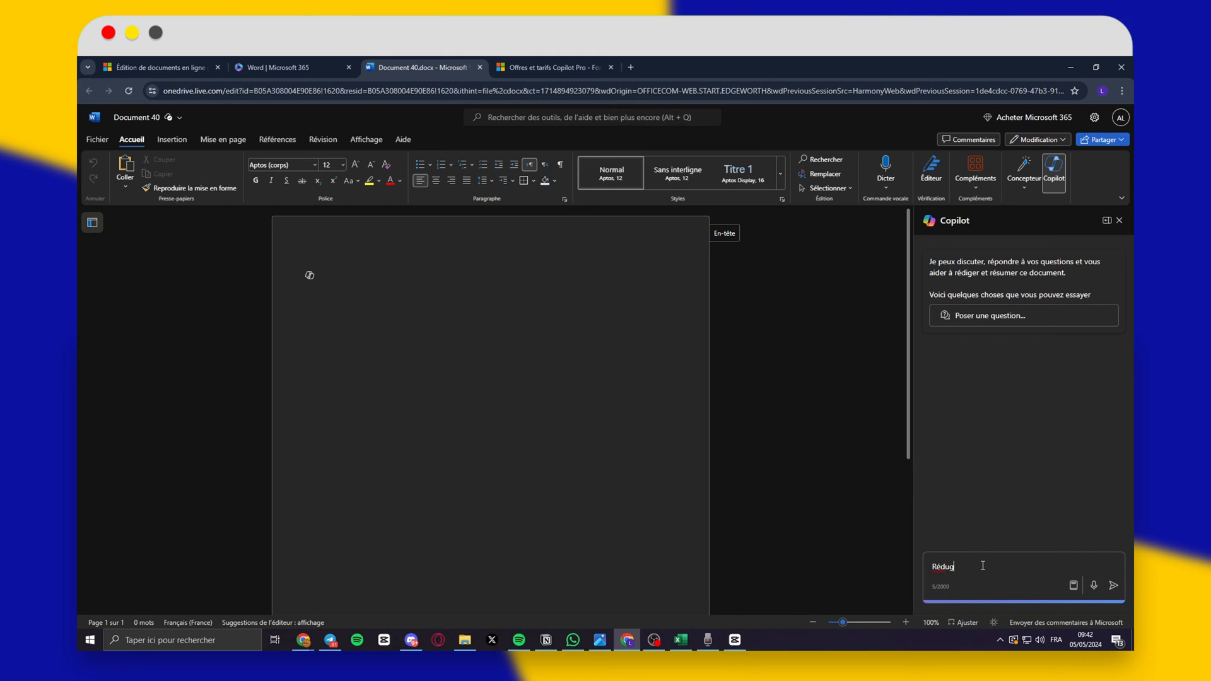
{"action": "type", "text": "e moi une mise en forme pour une biographie"}
{"action": "key", "text": "Return"}
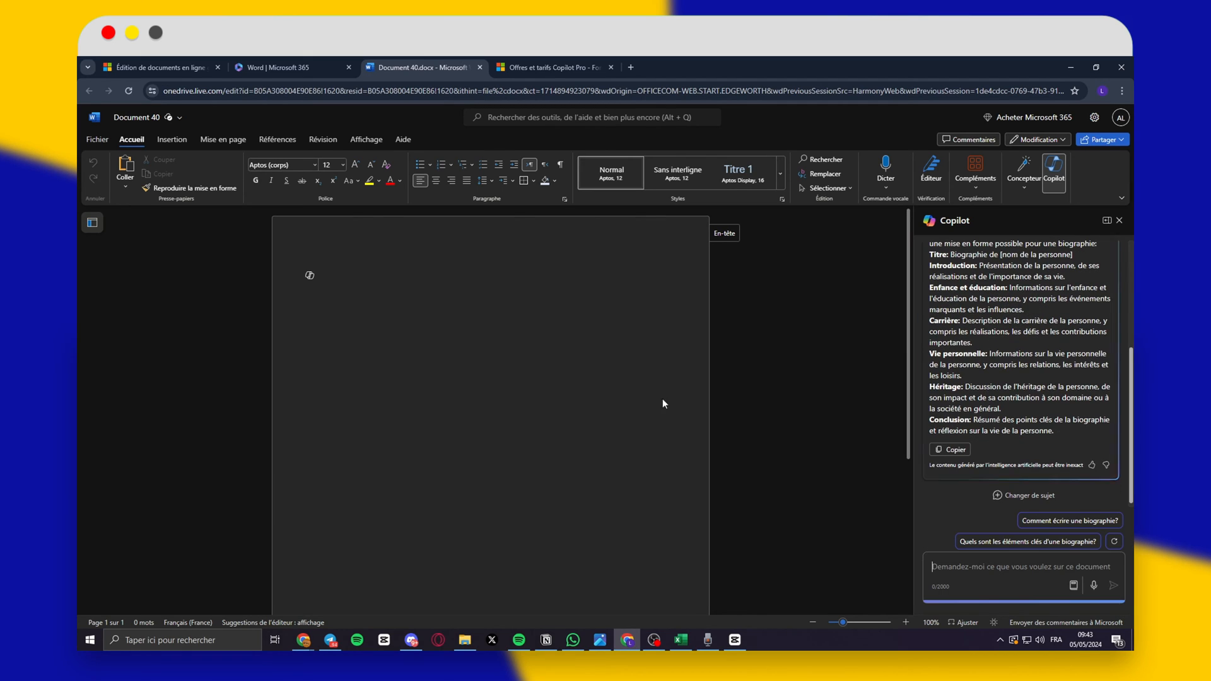
- Copy Copilot's biography template and paste it into the blank document
{"action": "scroll", "coordinate": [997, 366], "scroll_direction": "up", "scroll_amount": 1}
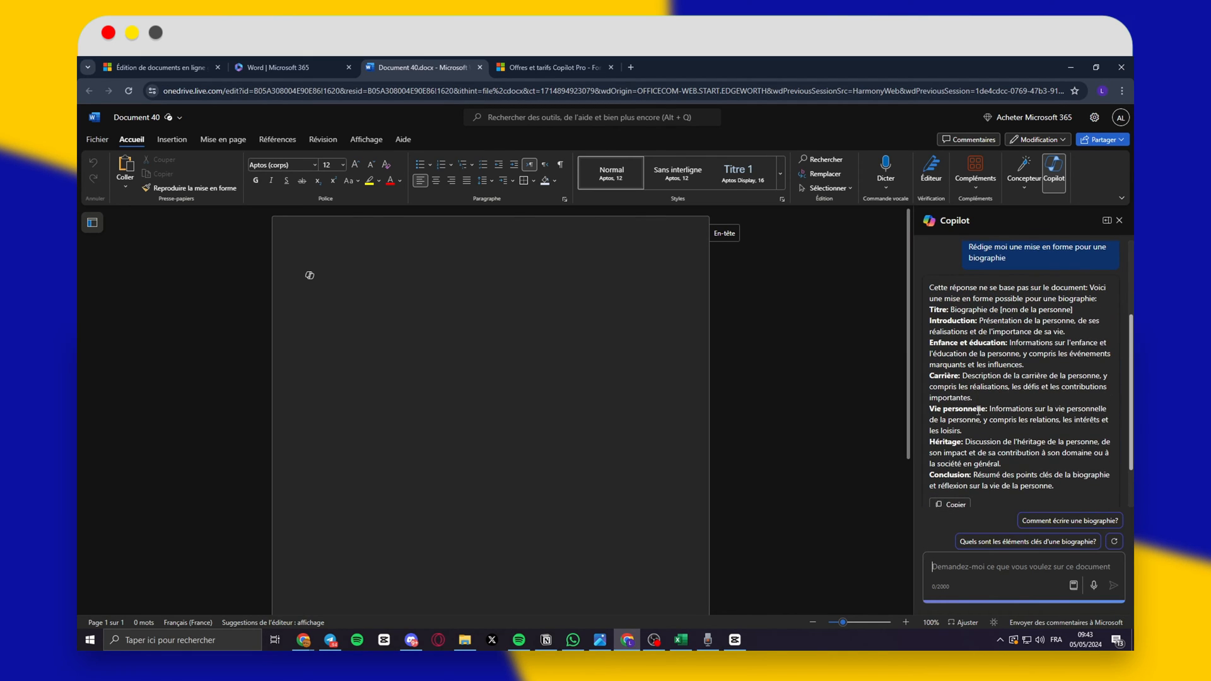
{"action": "scroll", "coordinate": [972, 445], "scroll_direction": "down", "scroll_amount": 1}
{"action": "left_click", "coordinate": [952, 449]}
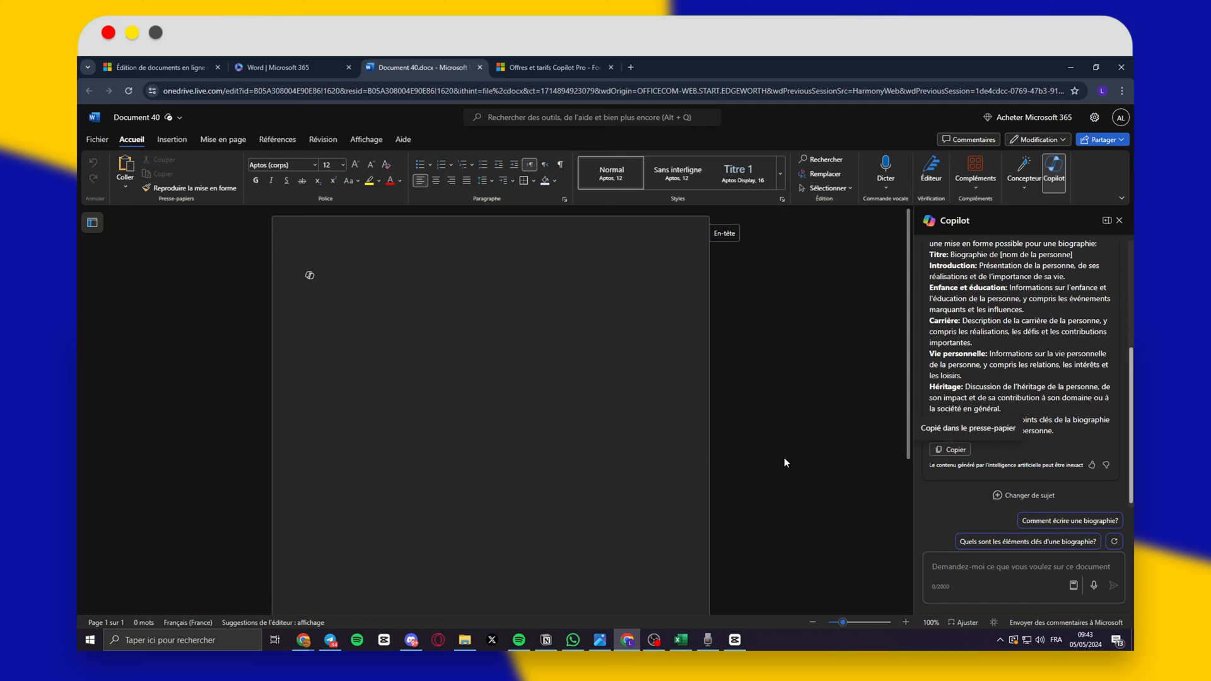
{"action": "left_click", "coordinate": [619, 418]}
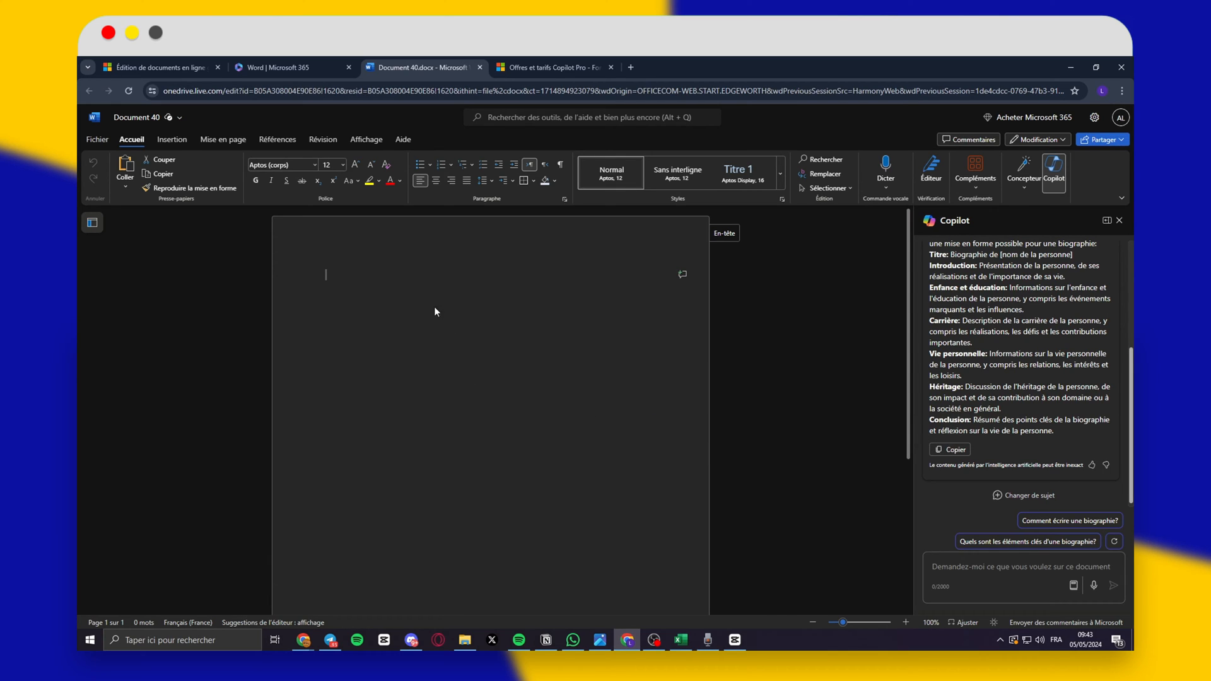
{"action": "type", "text": "Cette réponse ne se base pas sur le document: Voici une mise en forme possible pour une biographie: Titre: Biographie de [nom de la personne] Introduction: Présentation de la personne, de ses réalisations et de l'importance de sa vie. Enfance et éducation: Informations sur l'enfance et l'éducation de la personne, y compris les événements marquants et les influences. Carrière: Description de la carrière de la personne, y compris les réalisations, les défis et les contributions importantes. Vie personnelle: Informations sur la vie personnelle de la personne, y compris les relations, les intérêts et les loisirs. Héritage: Discussion de l'héritage de la personne, de son impact et de sa contribution à son domaine ou à la société en général. Conclusion: Résumé des points clés de la biographie et réflexion sur la vie de la personne."}
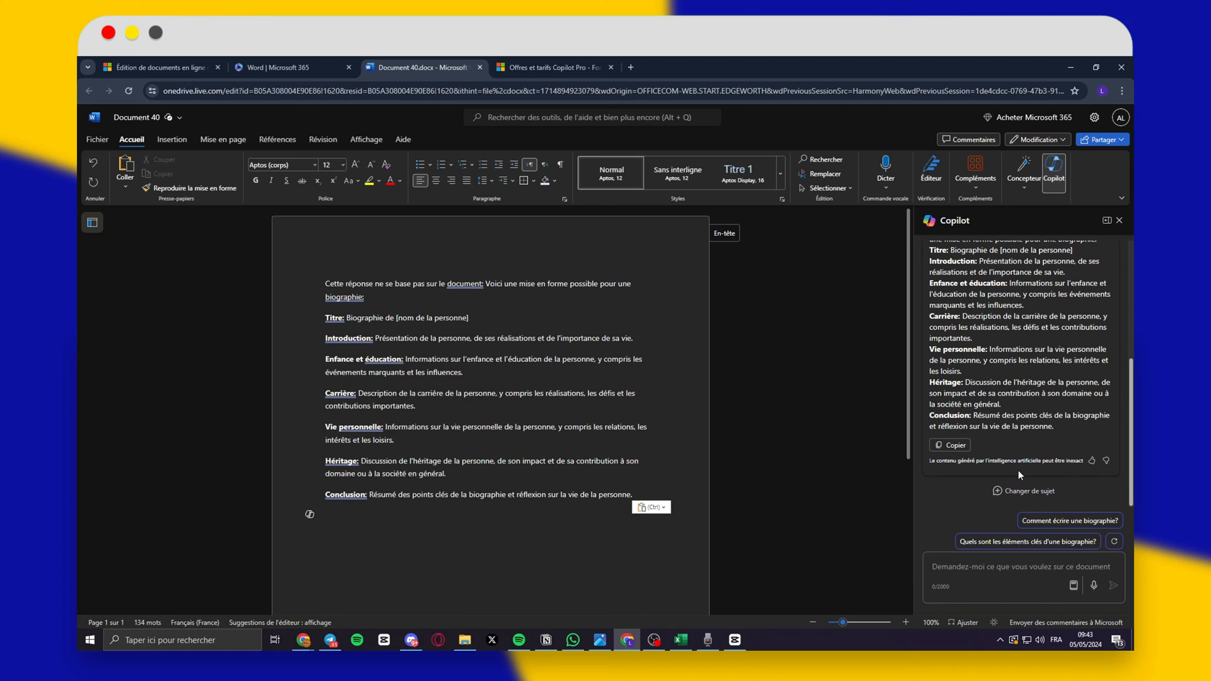
- Ask Copilot "Compléter cette biographie pour le personne suivant : Napoléon"
{"action": "left_click", "coordinate": [983, 569]}
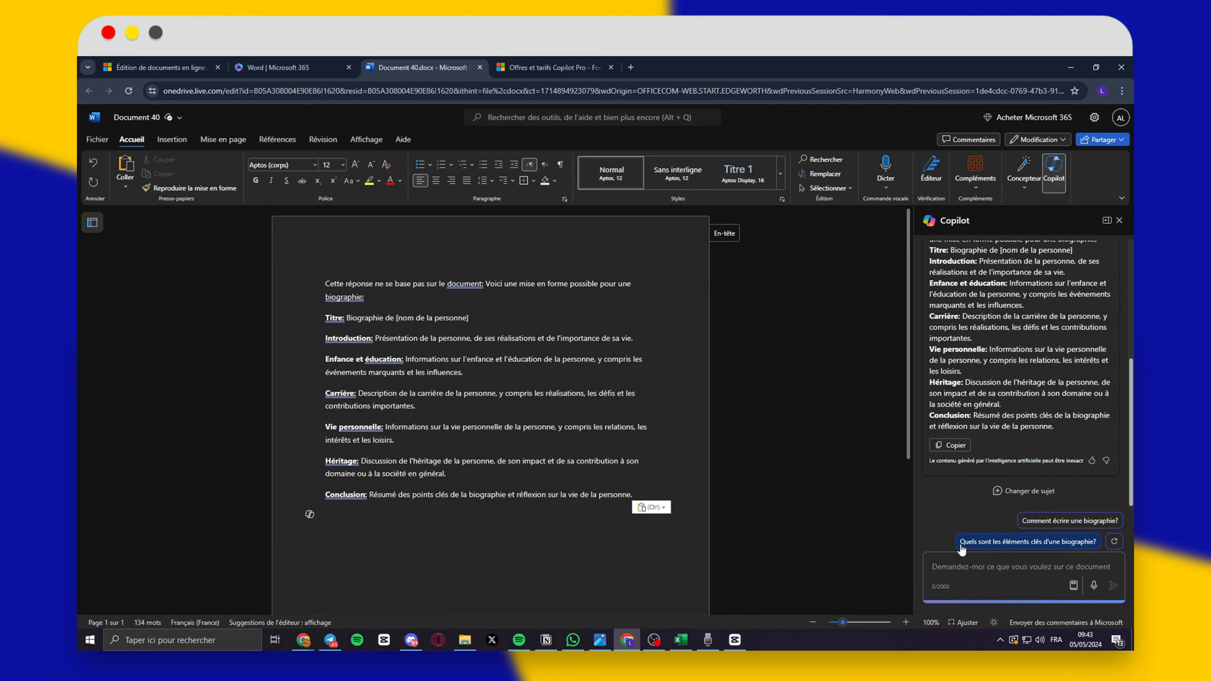
{"action": "type", "text": "q"}
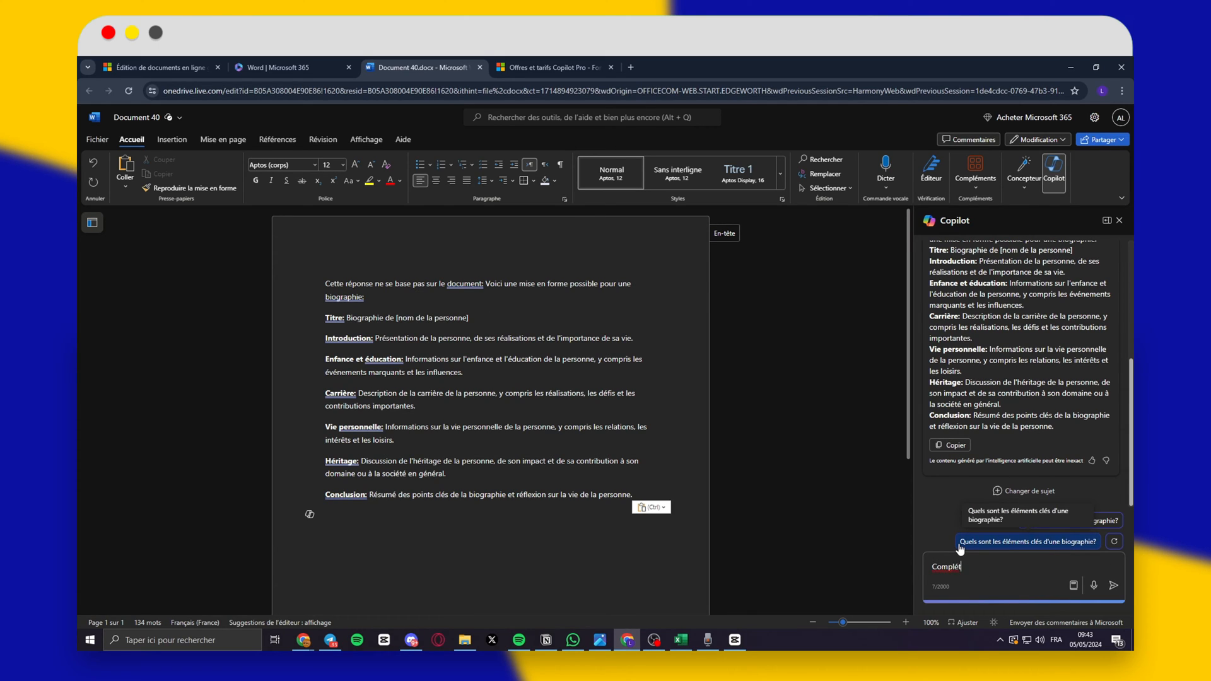
{"action": "type", "text": "ompléter cette biographie pour le personne suivant : N"}
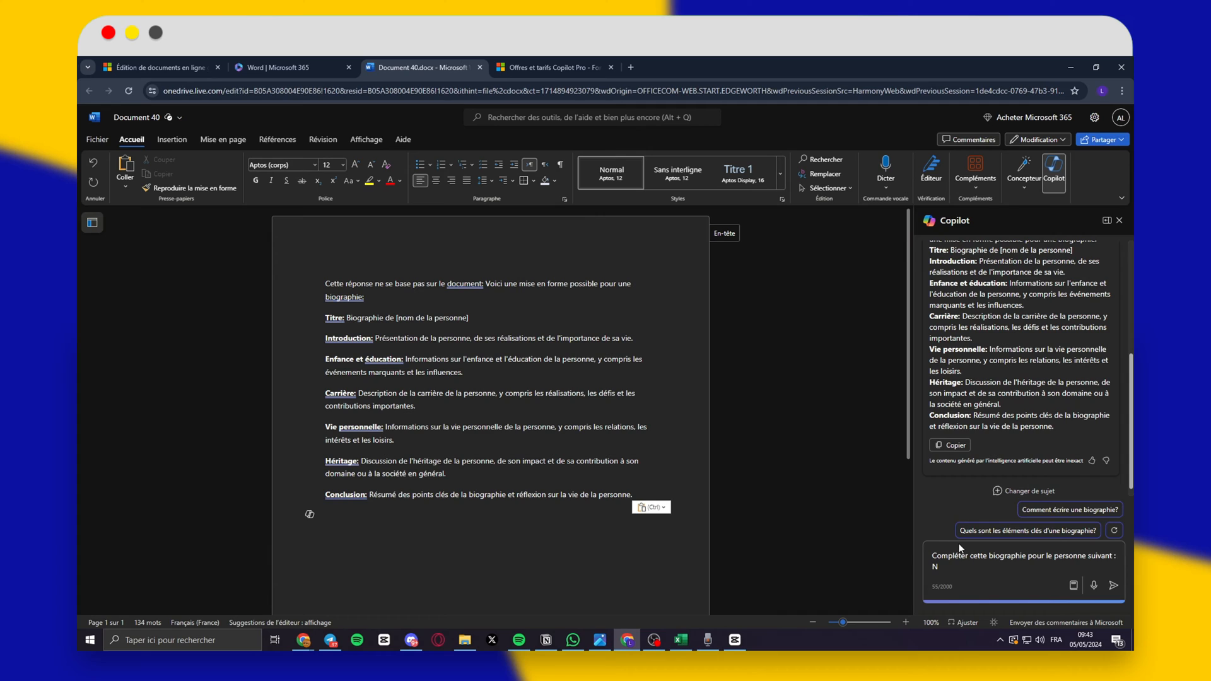
{"action": "type", "text": "apoléon"}
{"action": "key", "text": "Return"}
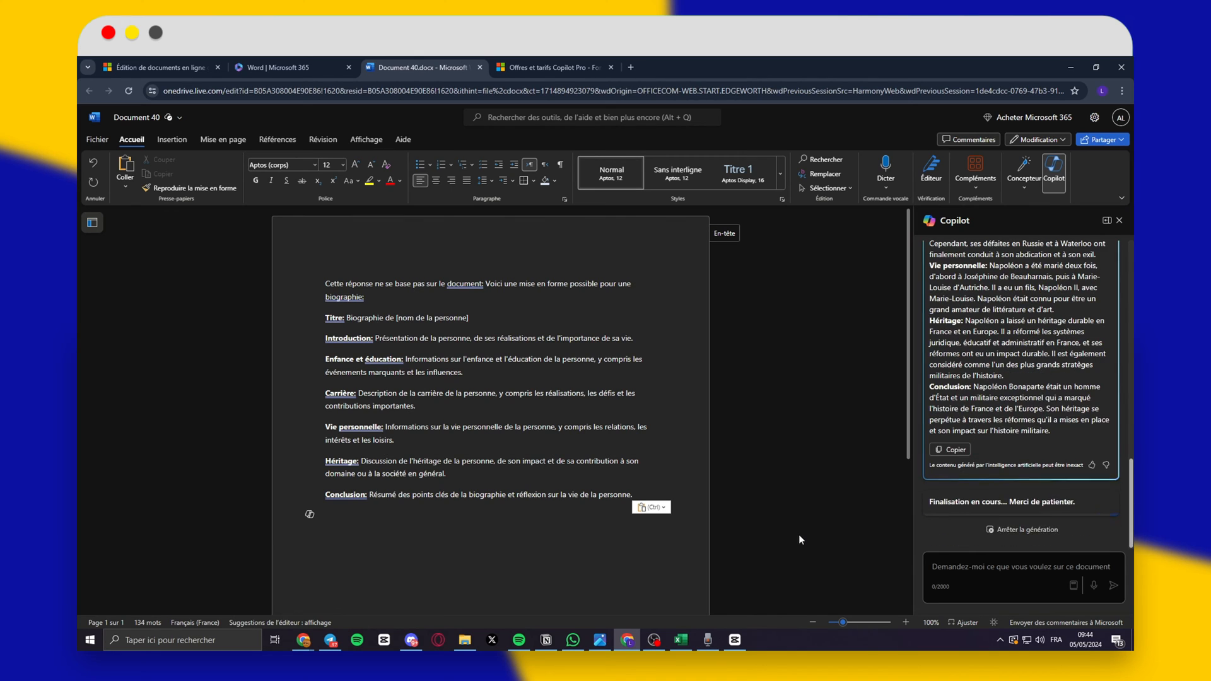
- Replace the entire document text with Copilot's completed Napoléon biography and dismiss the feedback request
{"action": "scroll", "coordinate": [998, 393], "scroll_direction": "up", "scroll_amount": 4}
{"action": "scroll", "coordinate": [998, 394], "scroll_direction": "down", "scroll_amount": 5}
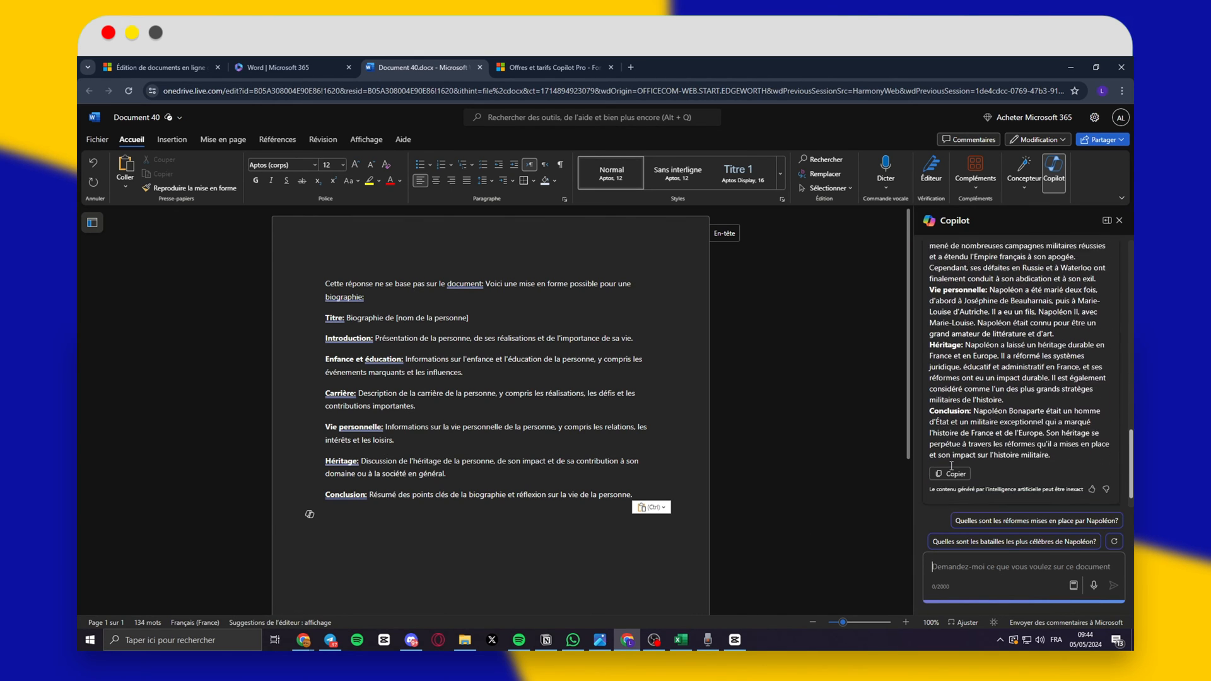
{"action": "left_click", "coordinate": [951, 445]}
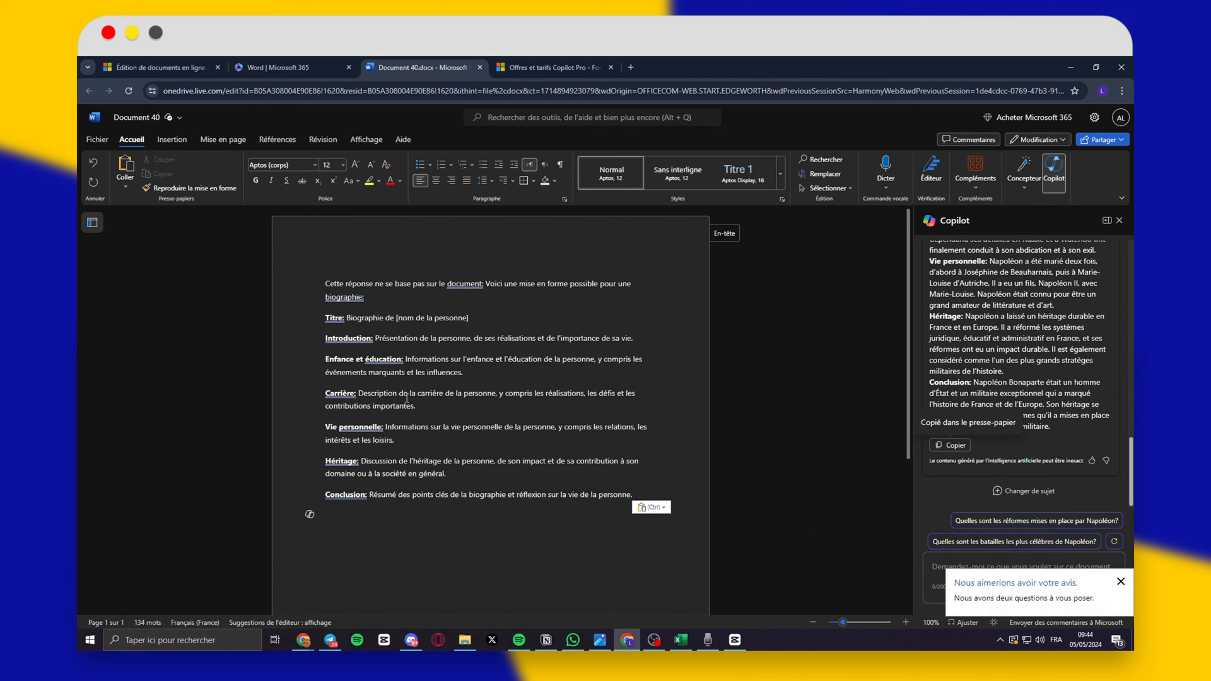
{"action": "key", "text": "ctrl+a"}
{"action": "key", "text": "ctrl+v"}
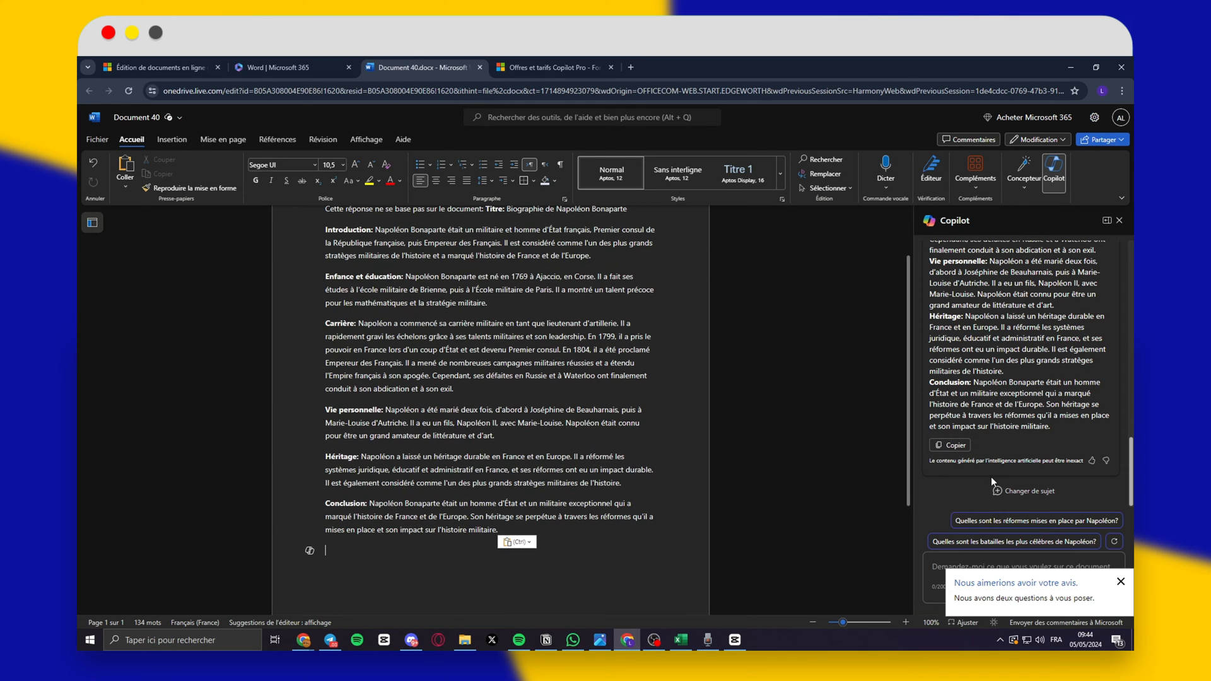
{"action": "left_click", "coordinate": [1118, 582]}
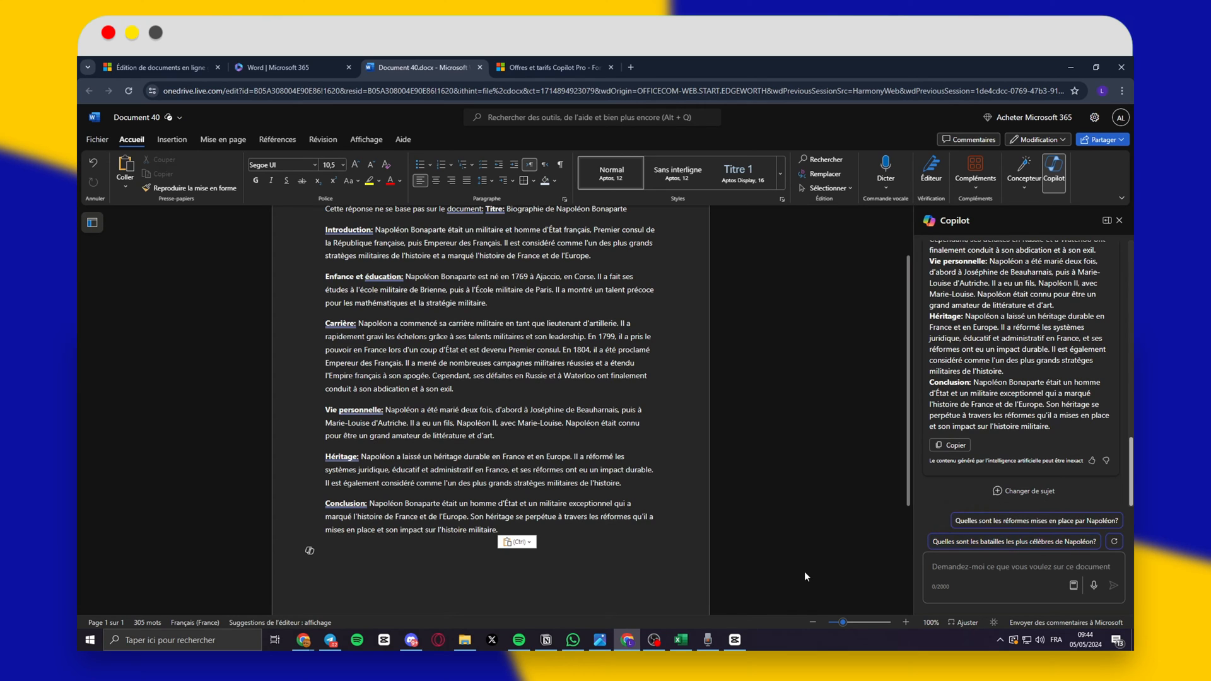
{"action": "scroll", "coordinate": [663, 585], "scroll_direction": "up", "scroll_amount": 2}
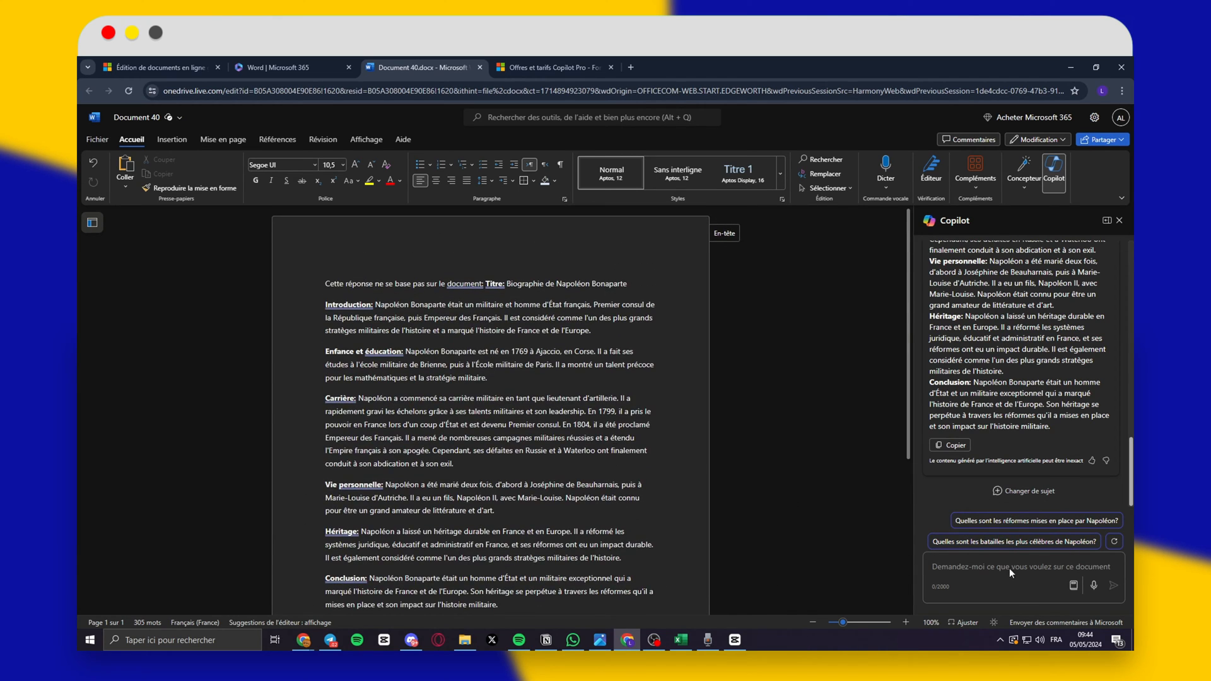
- Ask Copilot to summarise the document with the prompt "Résumer moi cette biographie"
{"action": "left_click", "coordinate": [993, 574]}
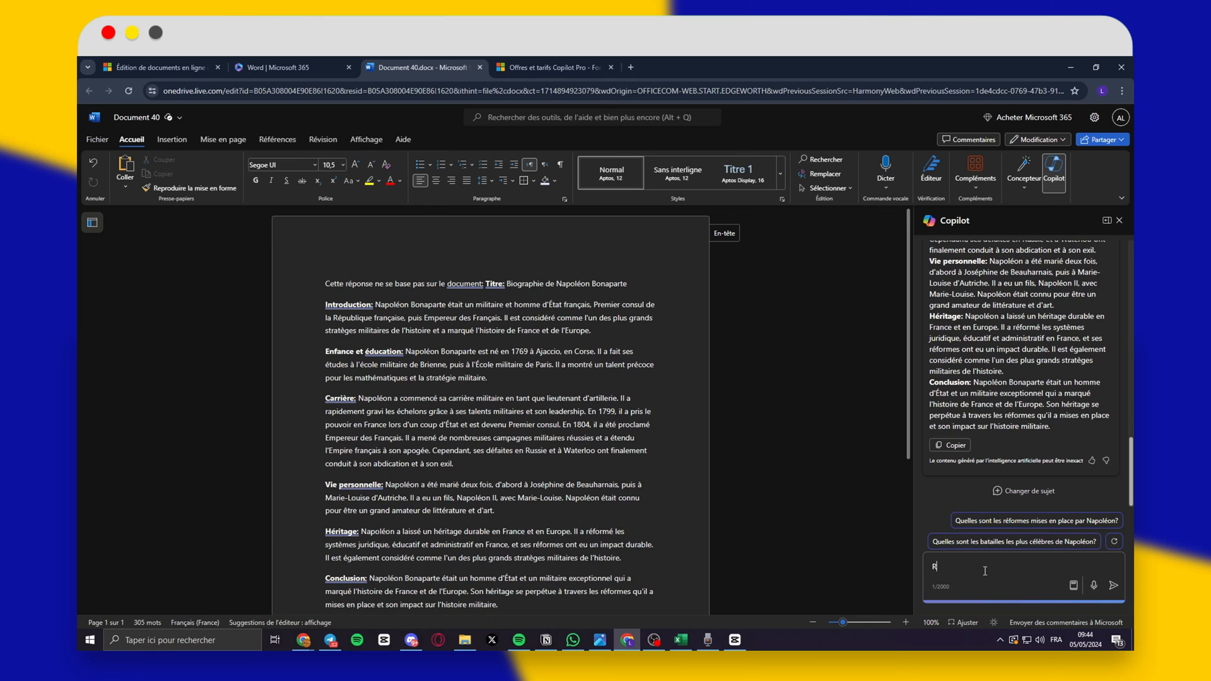
{"action": "type", "text": "Résumer moi cette biographie"}
{"action": "key", "text": "Return"}
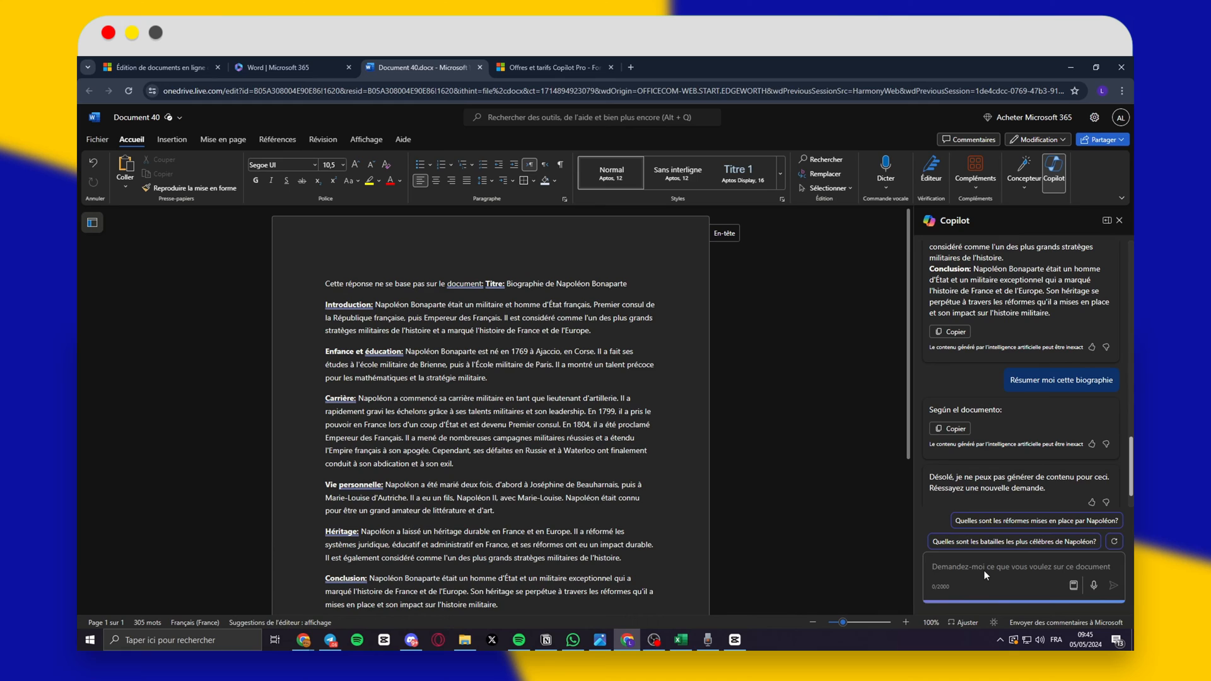
- Reuse the previous summary prompt, reword it as "Résume moi cette biographie" and send it to Copilot
{"action": "left_click_drag", "start_coordinate": [1114, 381], "coordinate": [1009, 381]}
{"action": "key", "text": "ctrl+c"}
{"action": "left_click", "coordinate": [973, 567]}
{"action": "key", "text": "ctrl+v"}
{"action": "left_click", "coordinate": [965, 559]}
{"action": "key", "text": "BackSpace"}
{"action": "left_click", "coordinate": [1113, 585]}
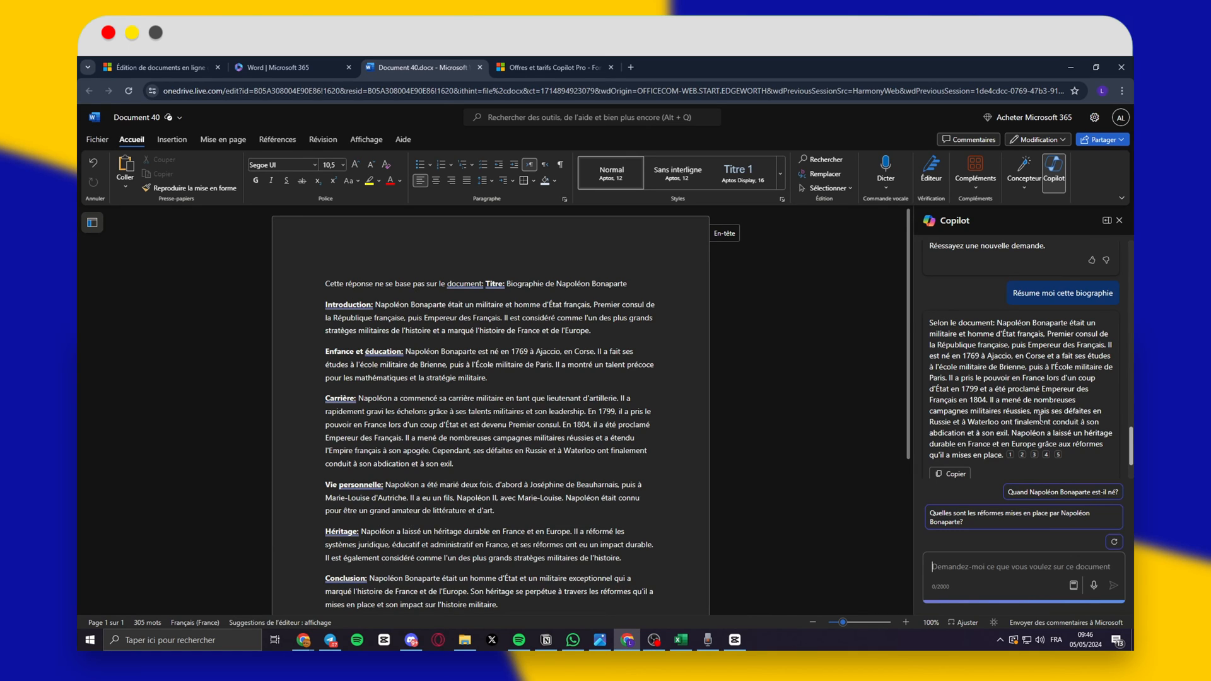
- Check source references 1 to 4 of Copilot's summary against the passages they cite in the document
{"action": "mouse_move", "coordinate": [1021, 401]}
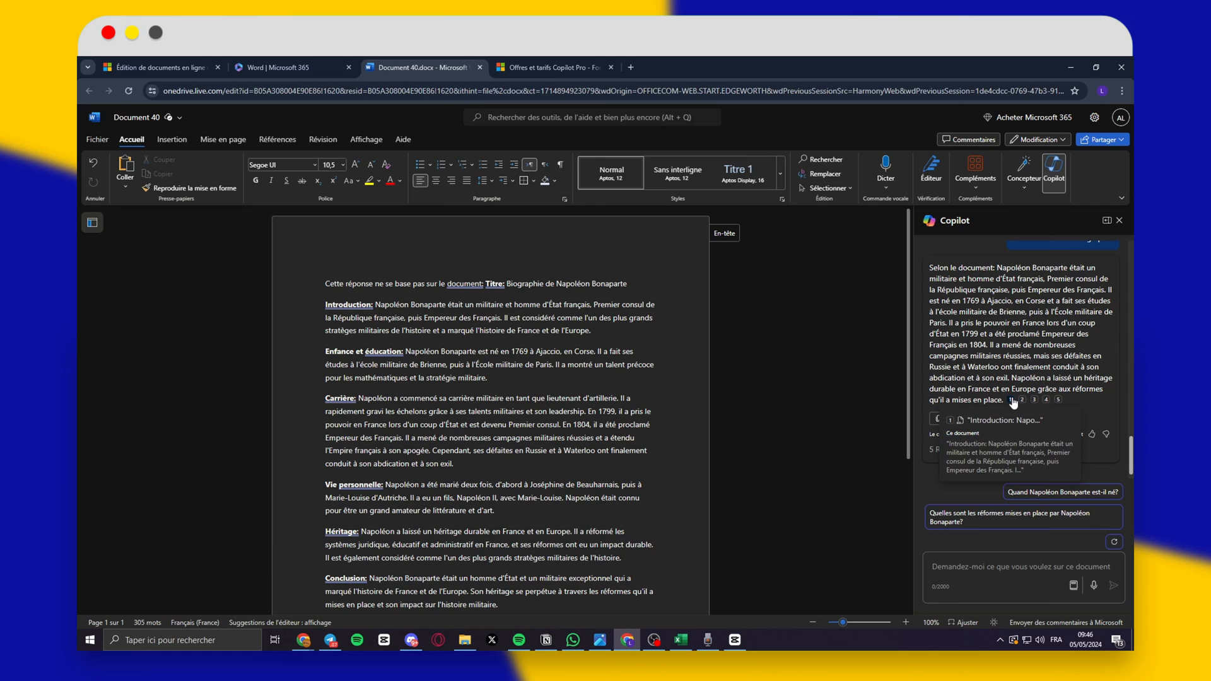
{"action": "left_click", "coordinate": [1012, 400]}
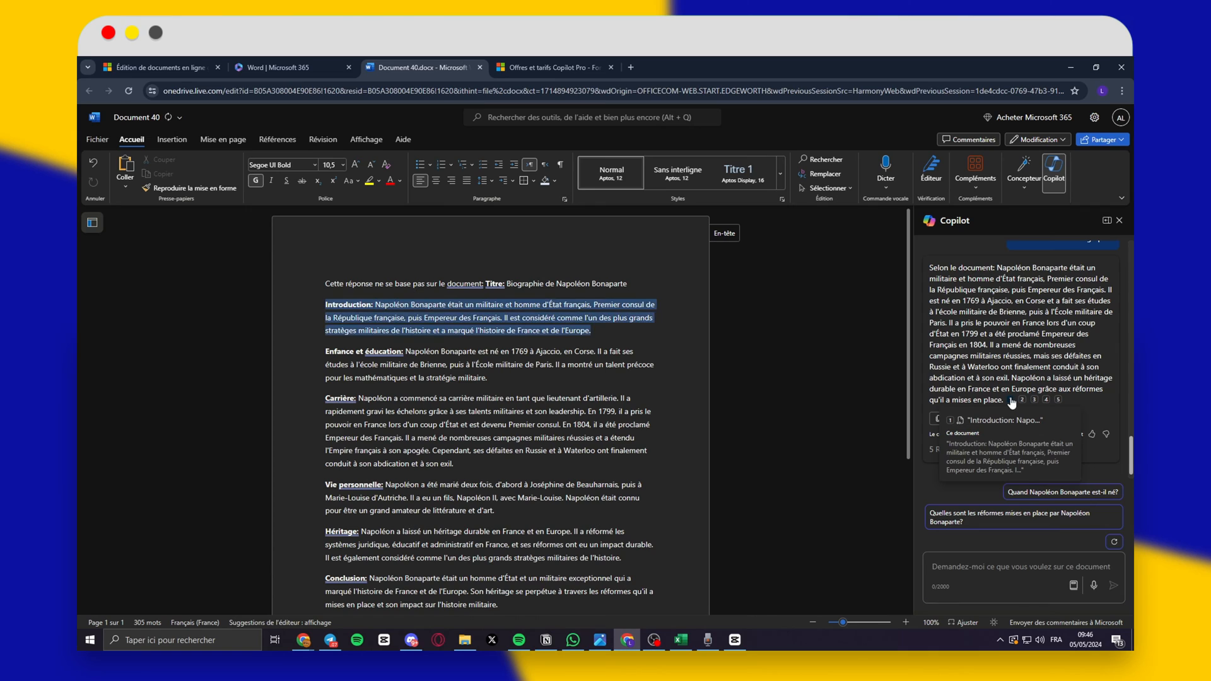
{"action": "left_click", "coordinate": [603, 320]}
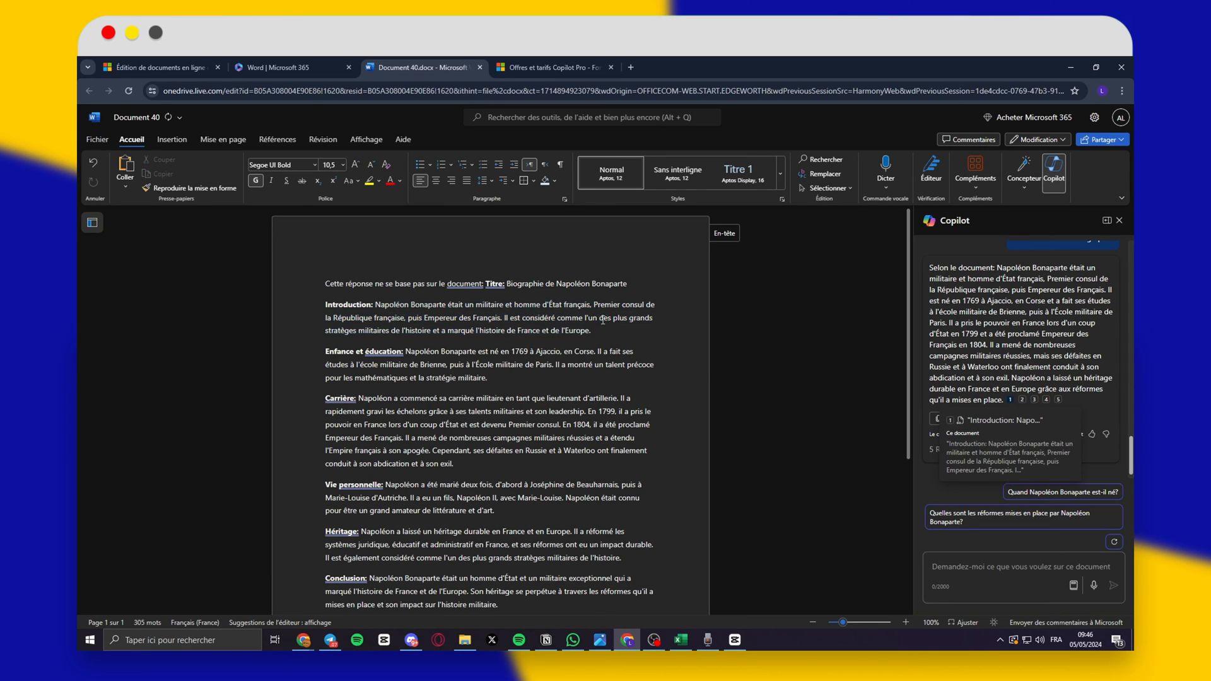
{"action": "left_click", "coordinate": [1021, 399]}
{"action": "left_click", "coordinate": [1034, 400]}
{"action": "left_click", "coordinate": [1046, 400]}
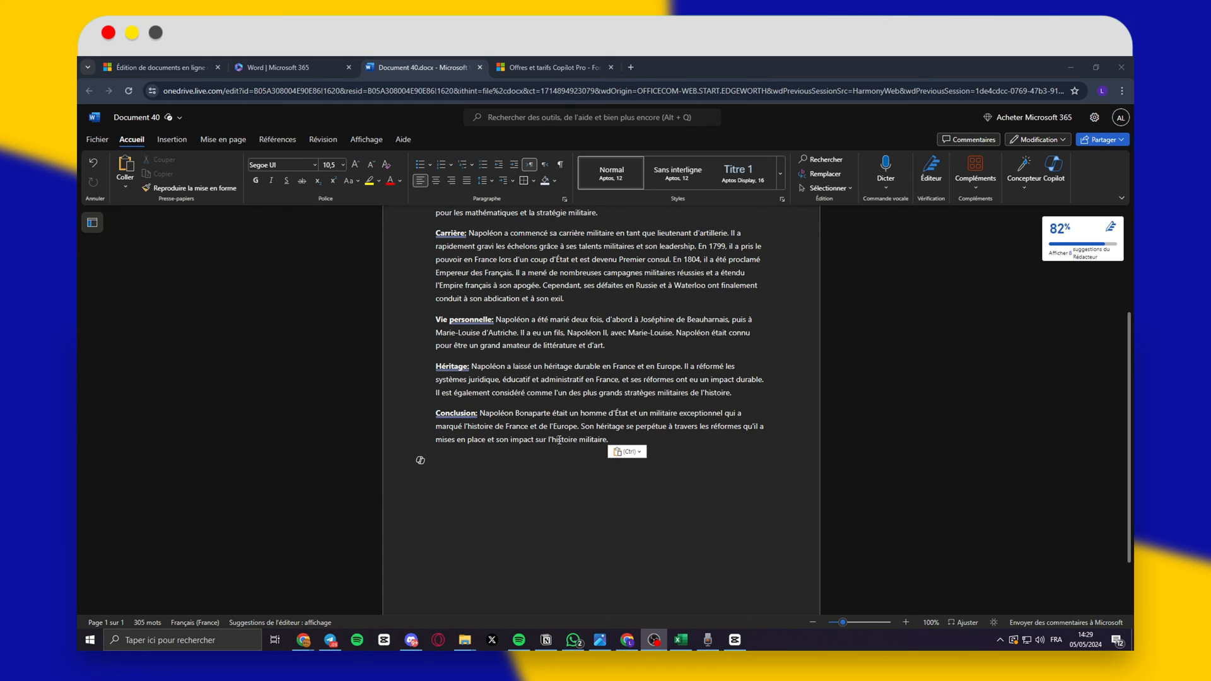
- Generate a Copilot draft below the conclusion from "Courte biographie napoleon", keep it and select its body paragraph
{"action": "left_click", "coordinate": [421, 461]}
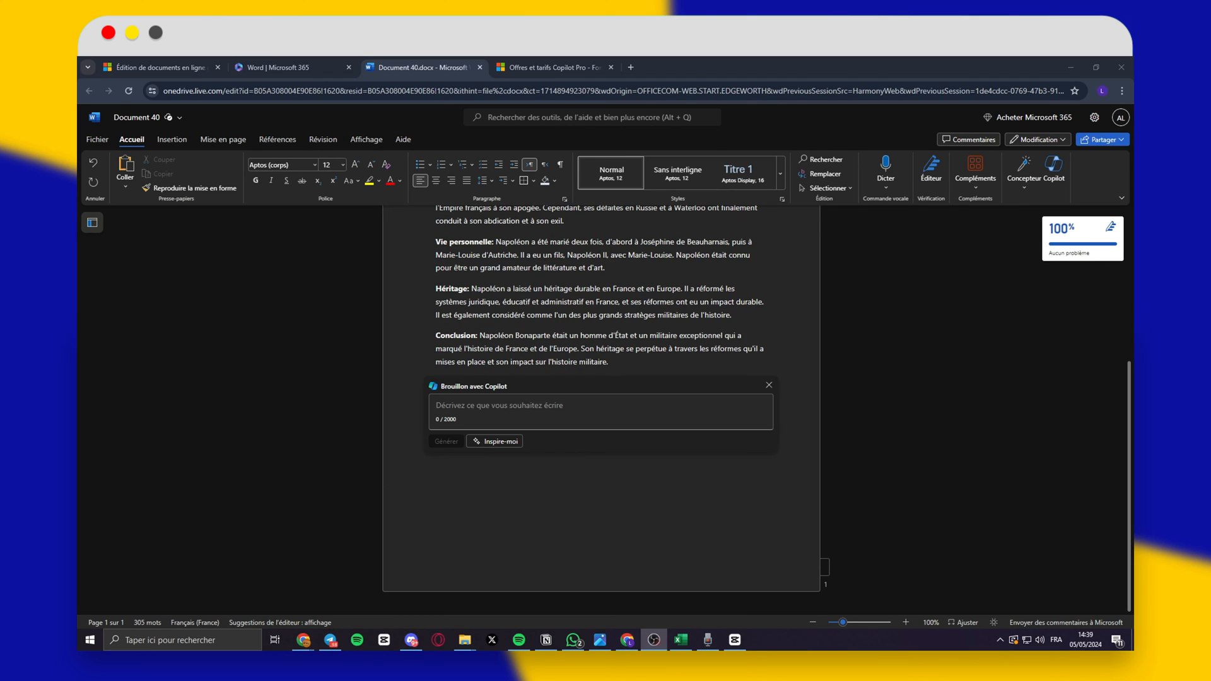
{"action": "type", "text": "Courte b"}
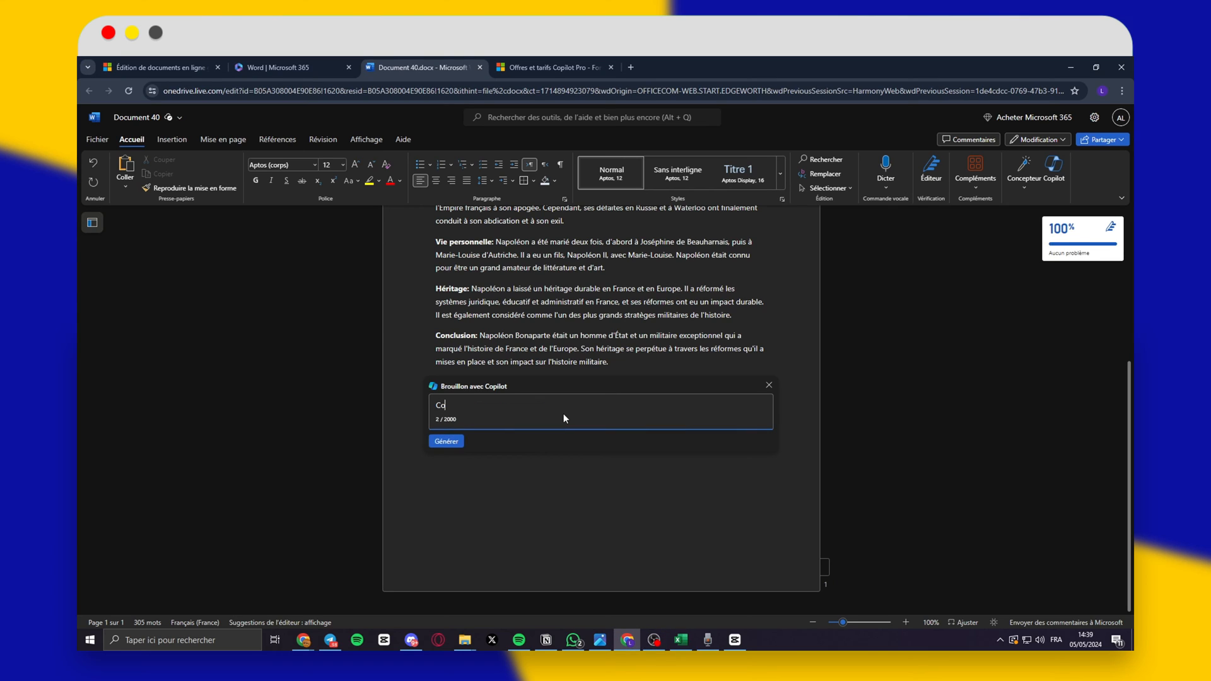
{"action": "type", "text": "og"}
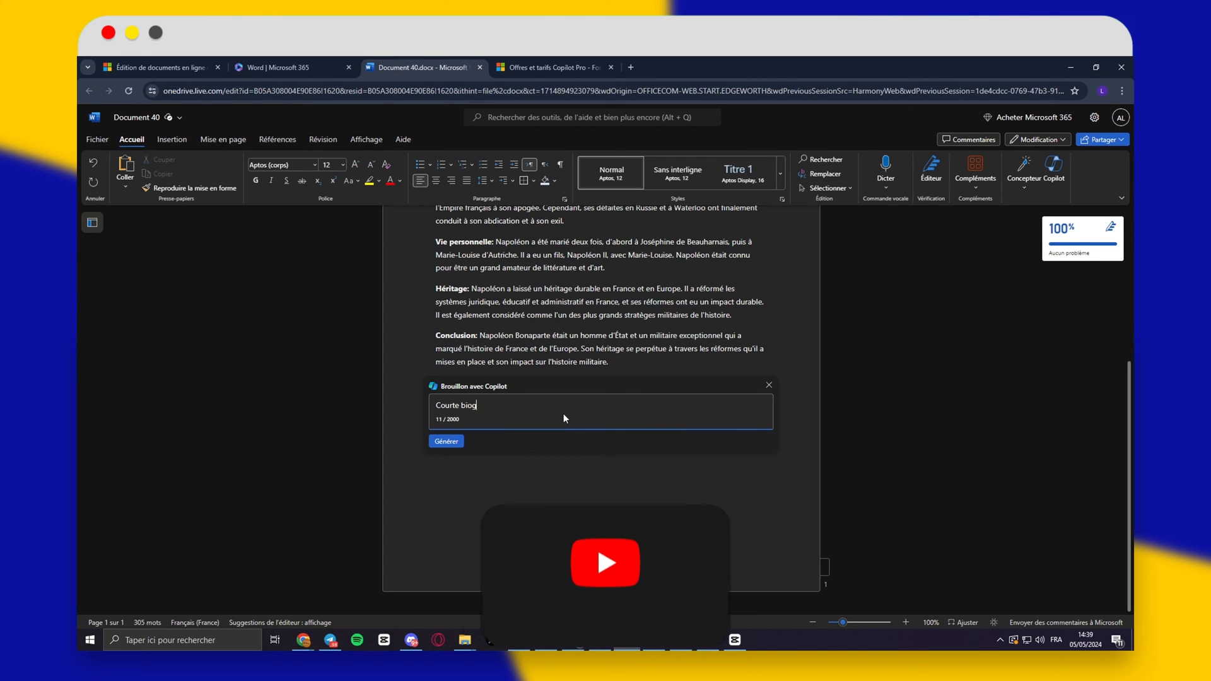
{"action": "type", "text": "raphie napoleon"}
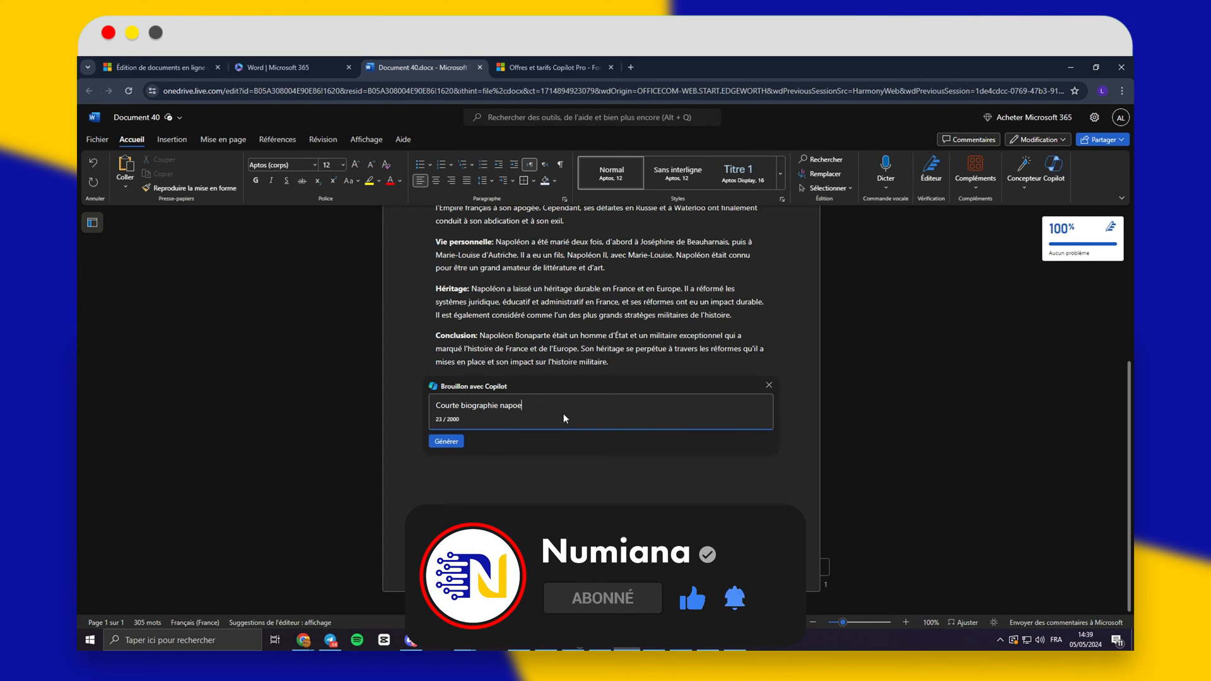
{"action": "key", "text": "shift+Return"}
{"action": "left_click", "coordinate": [452, 455]}
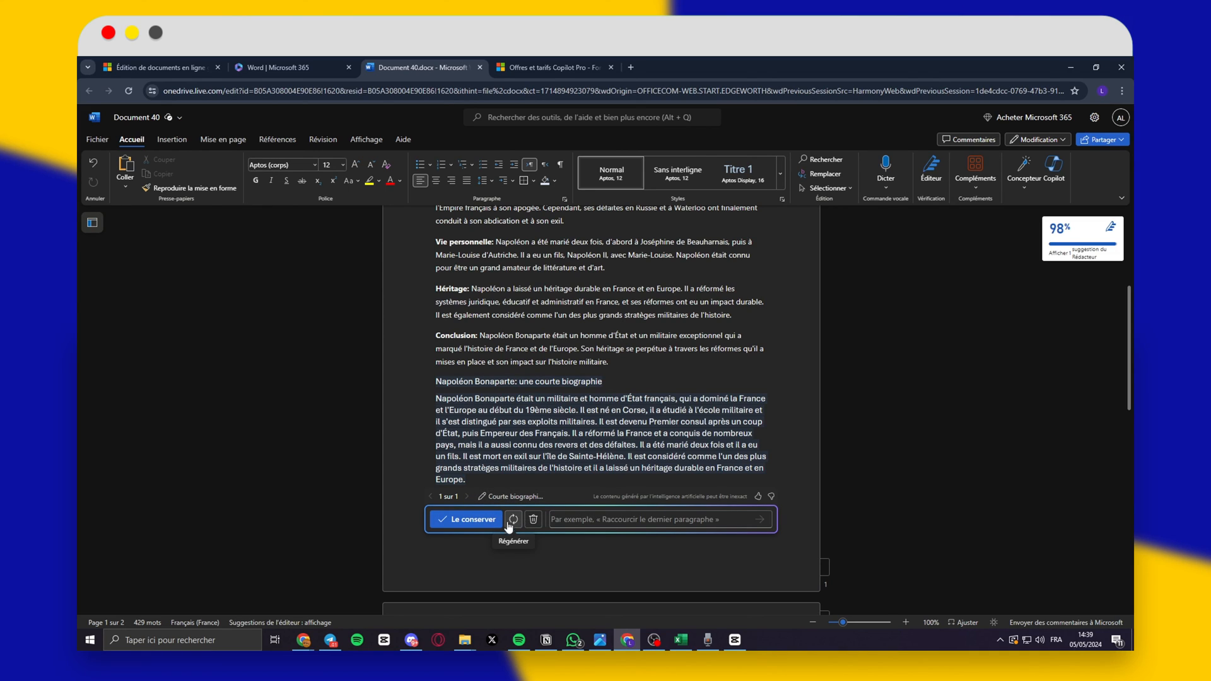
{"action": "left_click", "coordinate": [470, 519]}
{"action": "left_click_drag", "start_coordinate": [466, 481], "coordinate": [421, 404]}
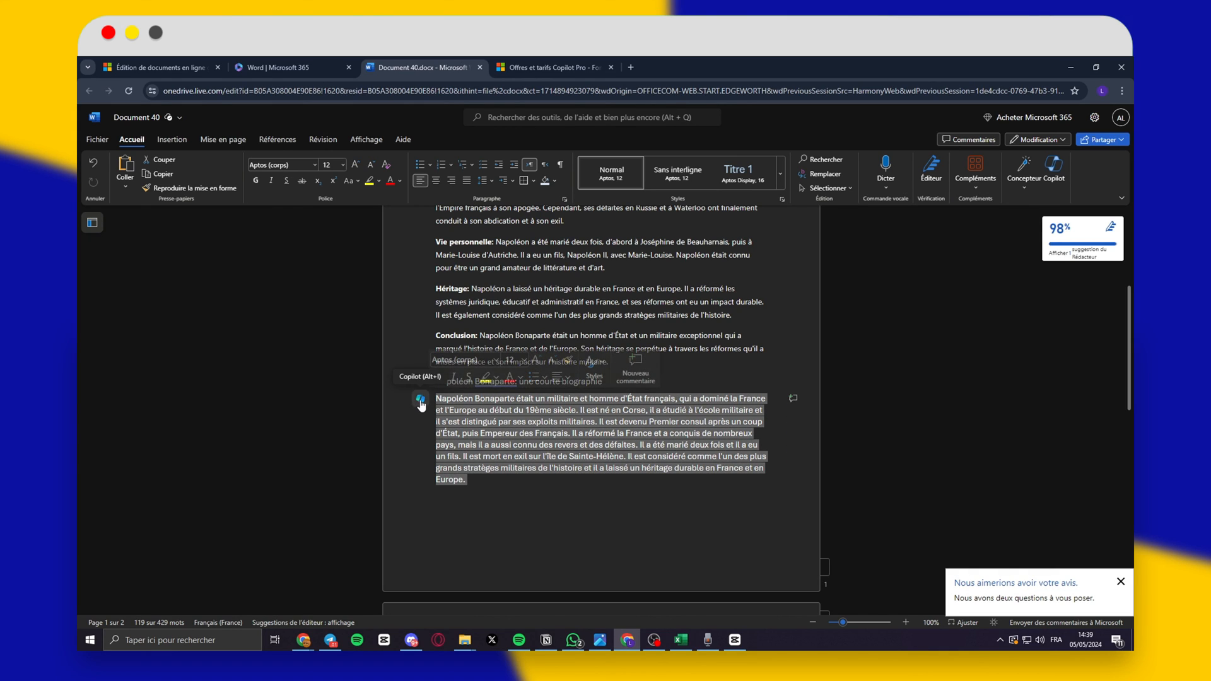
{"action": "left_click", "coordinate": [420, 401]}
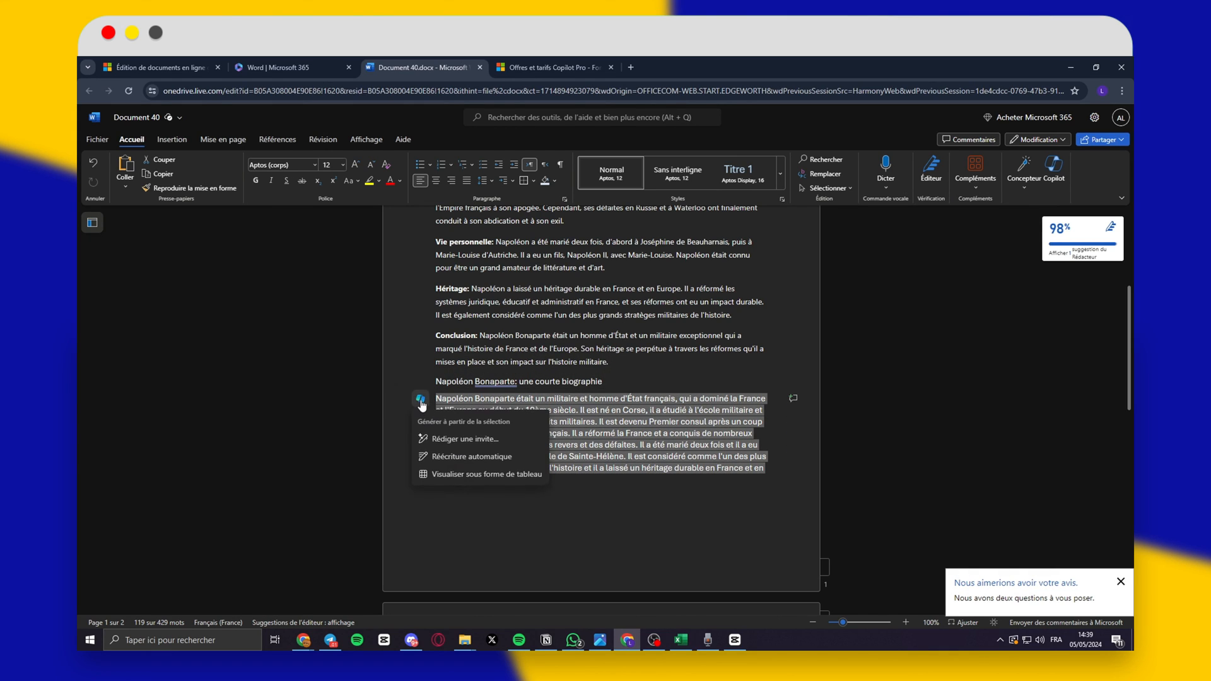
{"action": "left_click", "coordinate": [458, 439]}
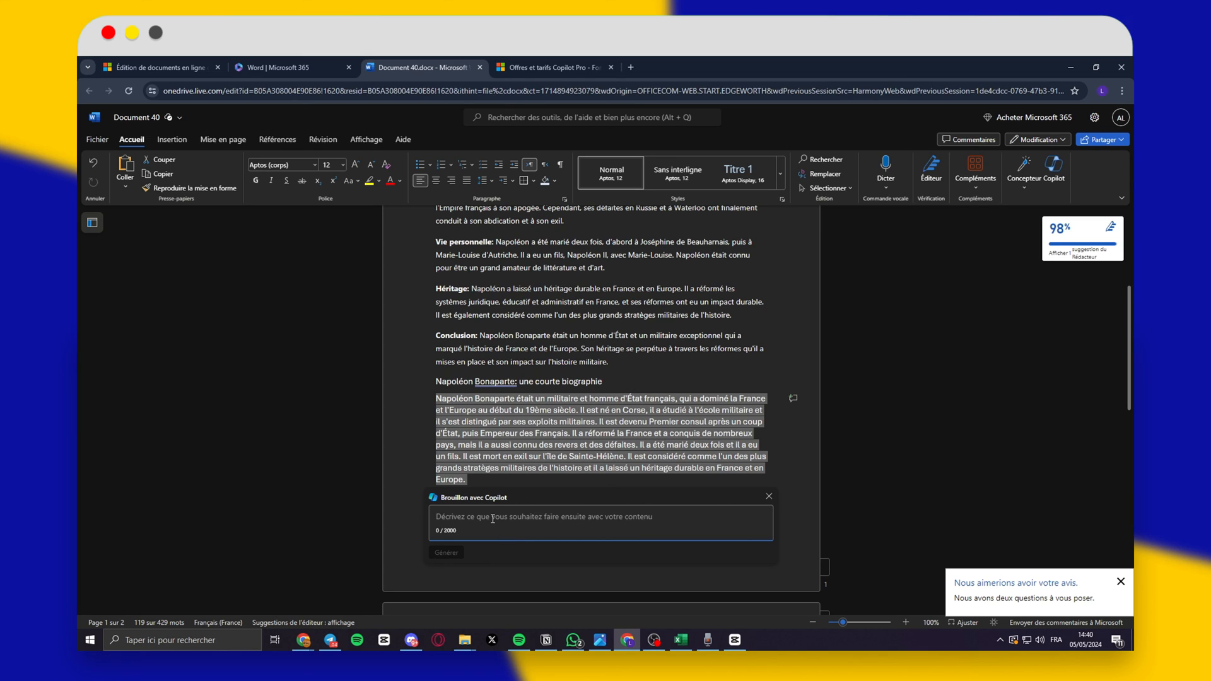
{"action": "left_click", "coordinate": [768, 496]}
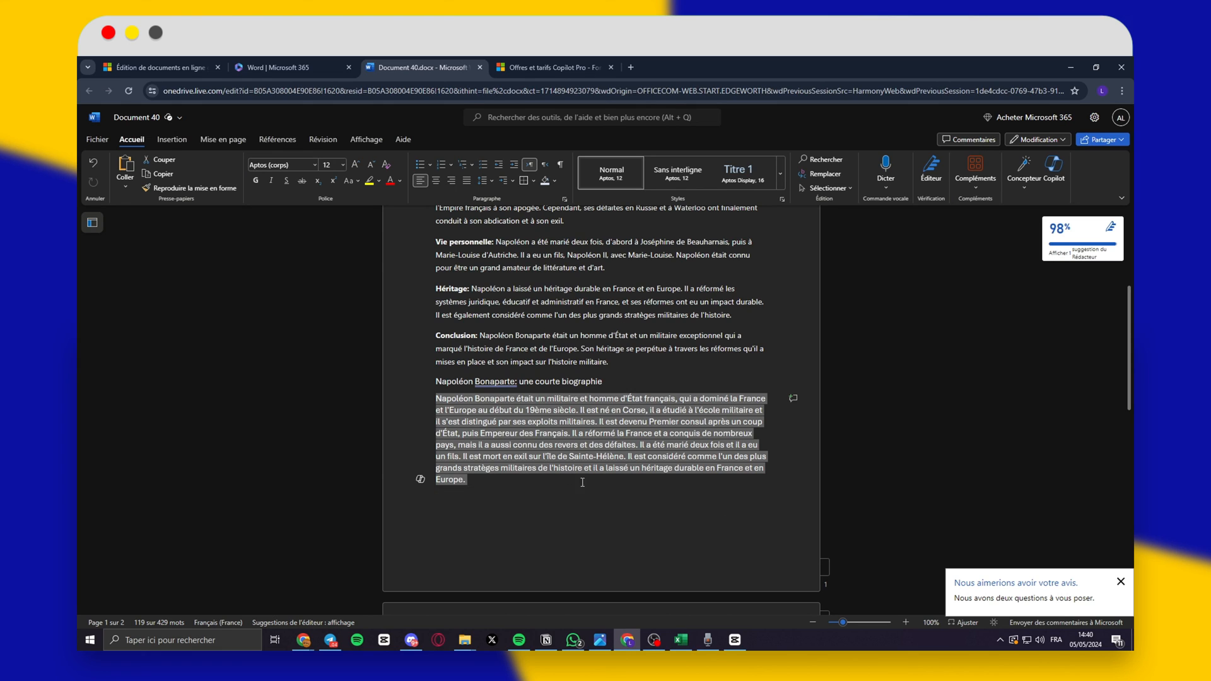
- Have Copilot visualise the selected short biography paragraph as a table
{"action": "left_click", "coordinate": [420, 479]}
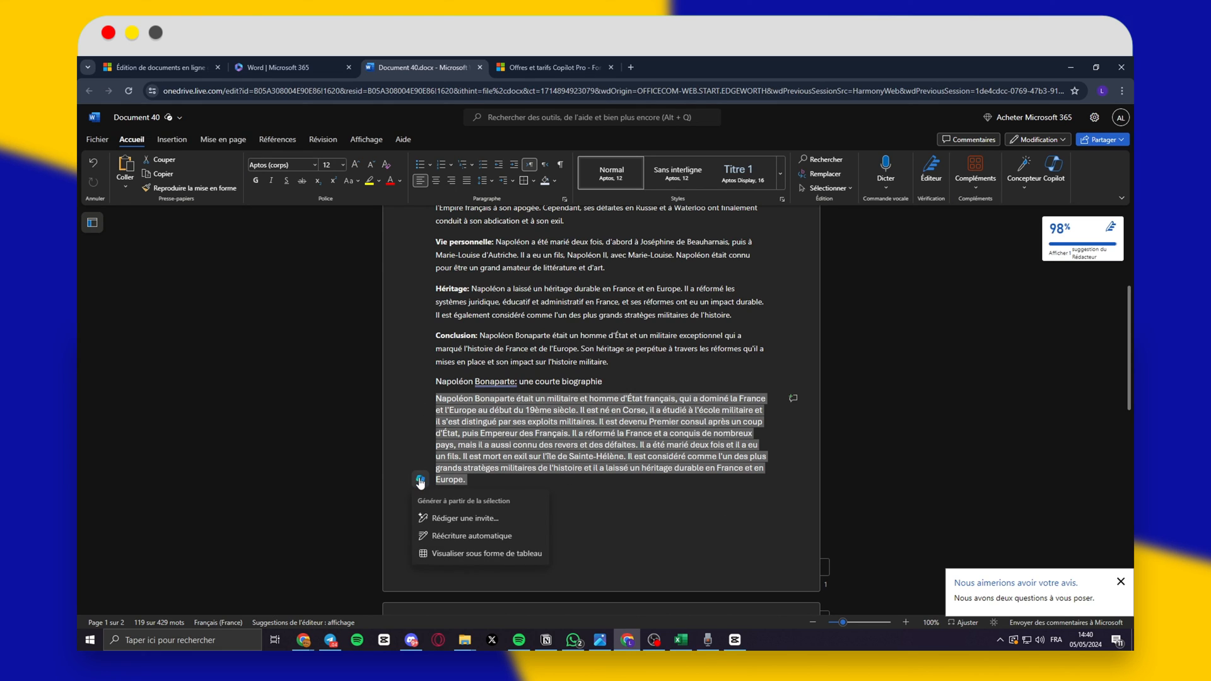
{"action": "left_click", "coordinate": [472, 555]}
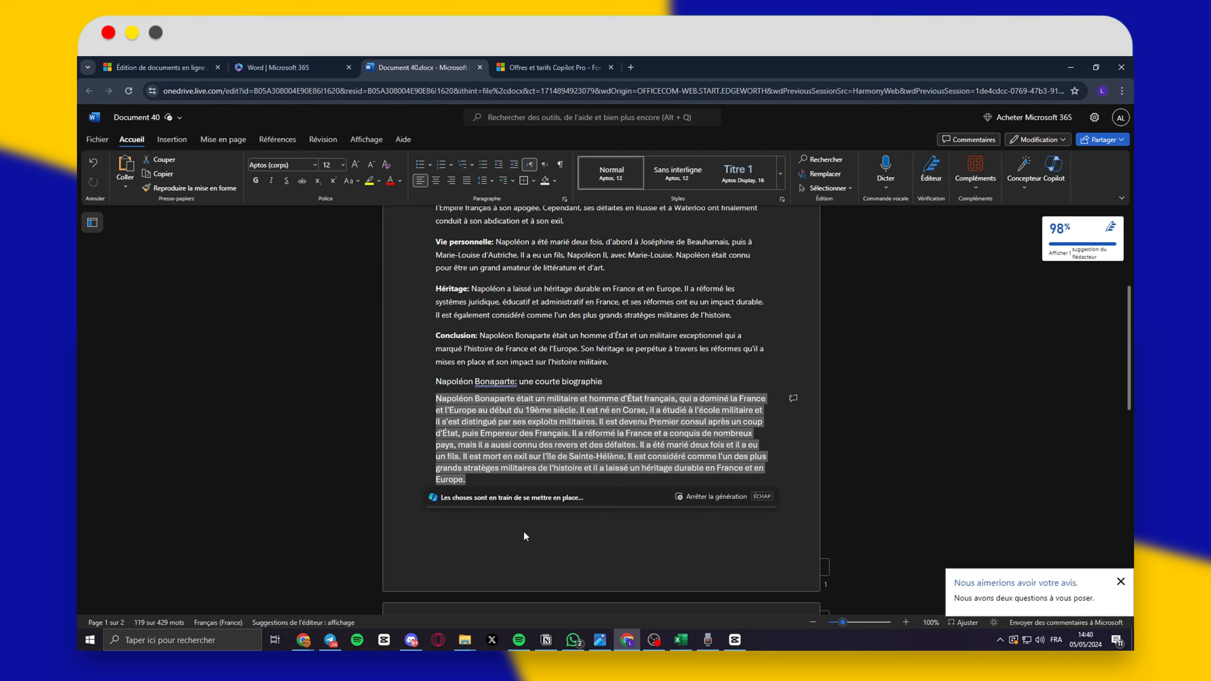